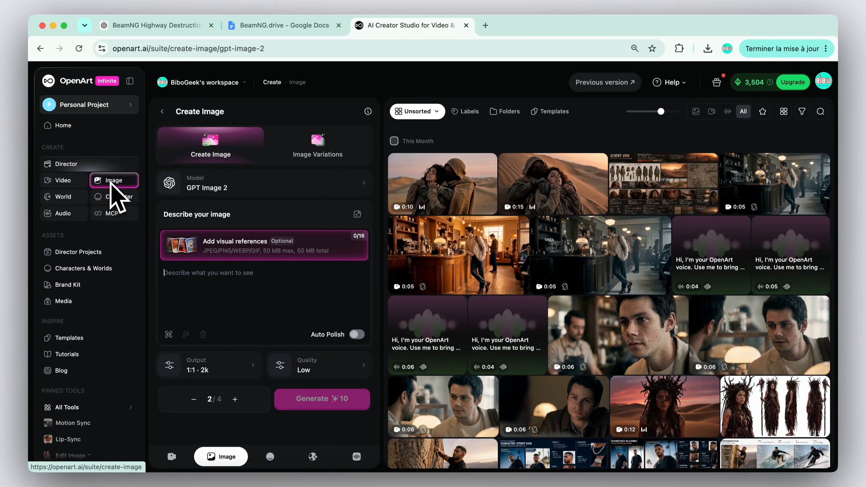
Step: Paste the hyper-realistic BeamNG.drive hydraulic hammer prompt into the image description
{"action": "key", "text": "super+v"}
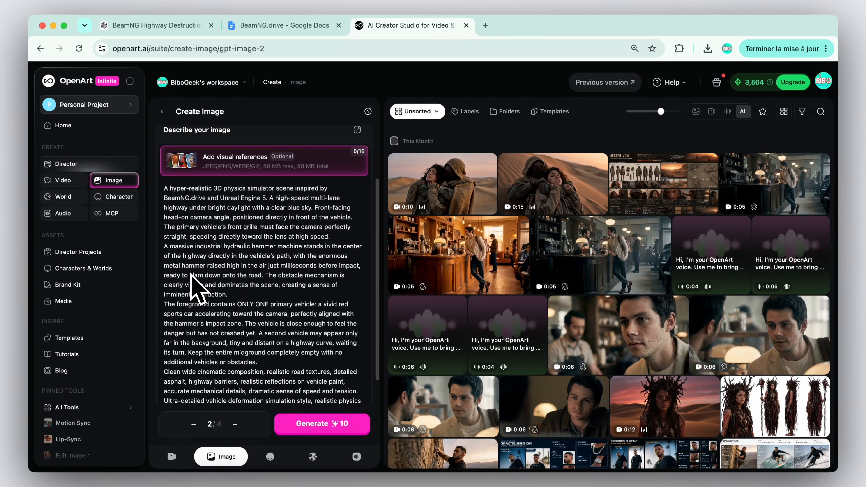
{"action": "scroll", "coordinate": [246, 273], "scroll_direction": "up", "scroll_amount": 3}
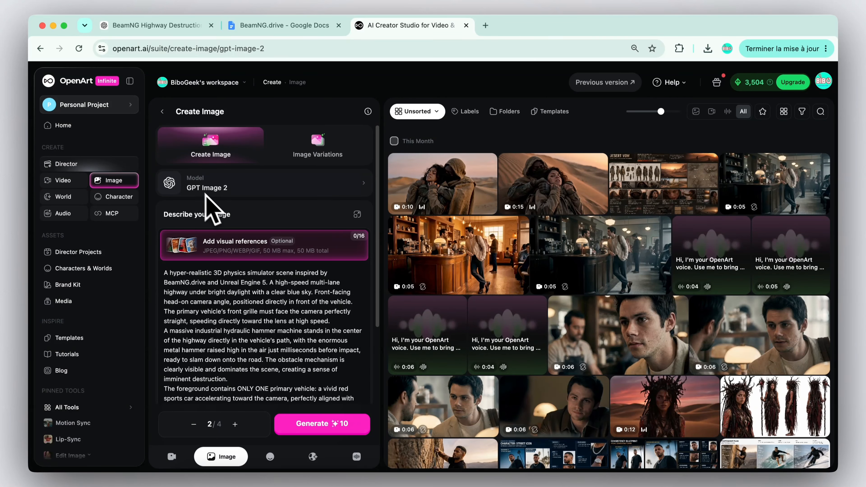
{"action": "scroll", "coordinate": [278, 285], "scroll_direction": "down", "scroll_amount": 5}
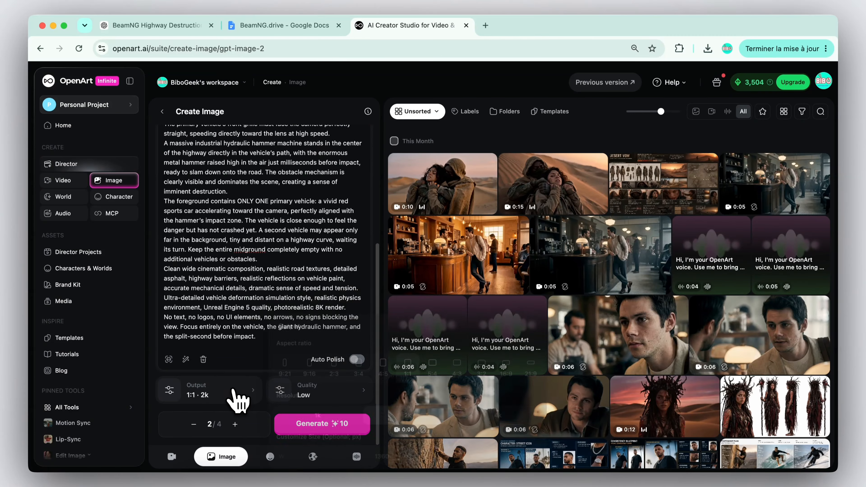
Step: Set the image output to 9:16 aspect ratio and 1k resolution
{"action": "left_click", "coordinate": [235, 398]}
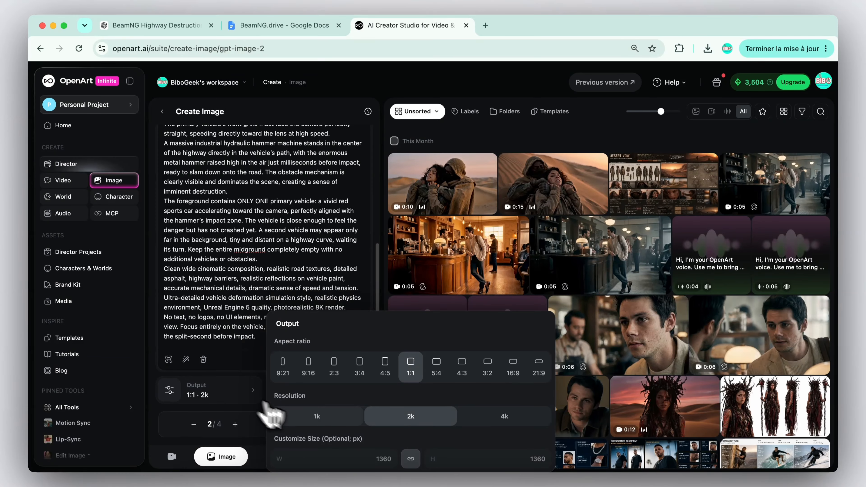
{"action": "left_click", "coordinate": [315, 418]}
{"action": "left_click", "coordinate": [309, 368]}
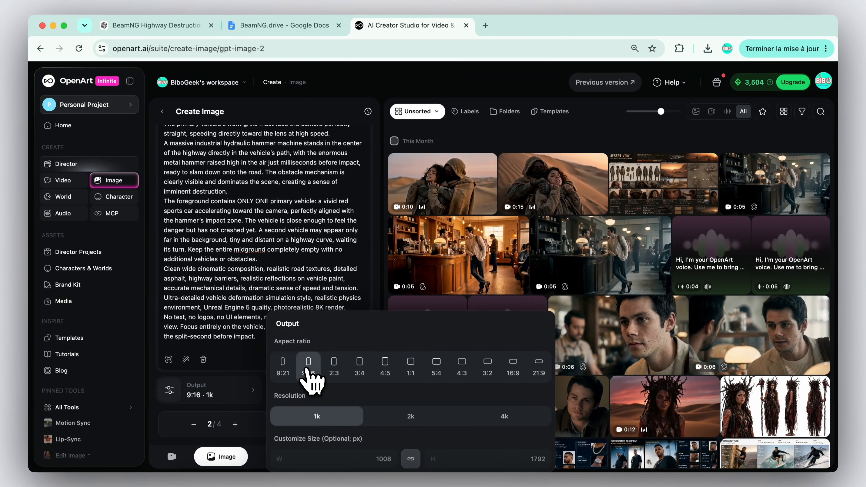
{"action": "left_click", "coordinate": [296, 277]}
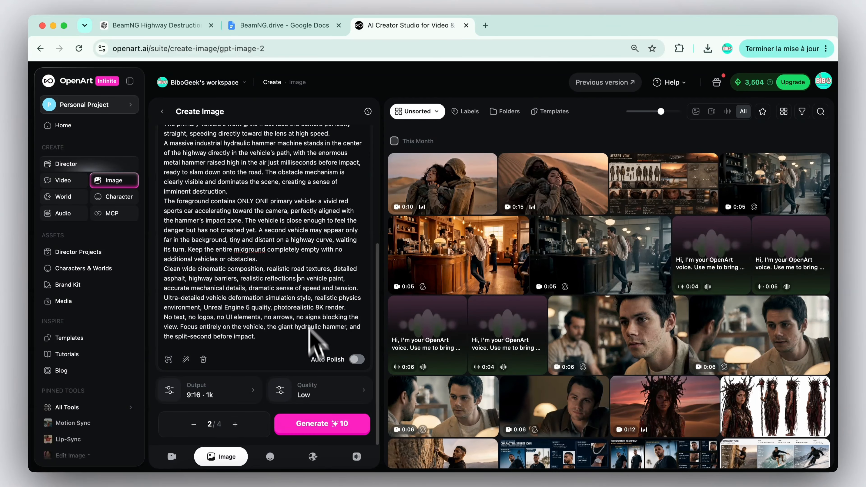
Step: Set the quality to Medium and generate a single image
{"action": "left_click", "coordinate": [319, 392]}
{"action": "left_click", "coordinate": [513, 431]}
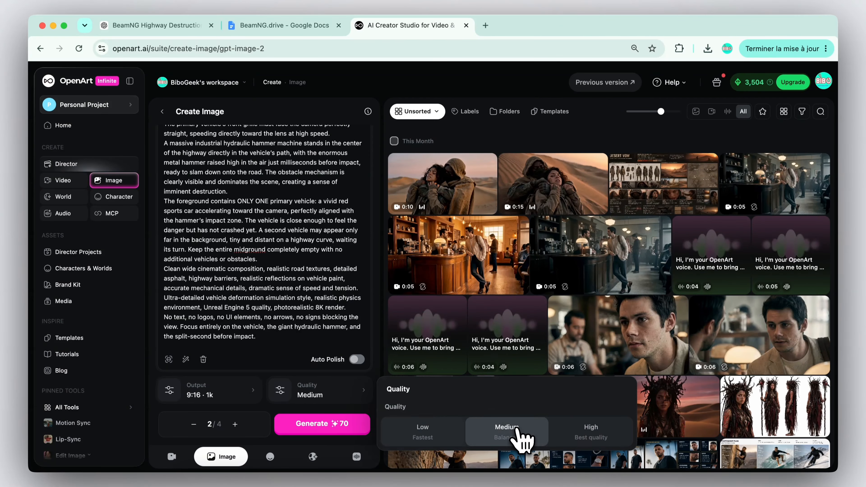
{"action": "left_click", "coordinate": [333, 322]}
{"action": "left_click", "coordinate": [193, 424]}
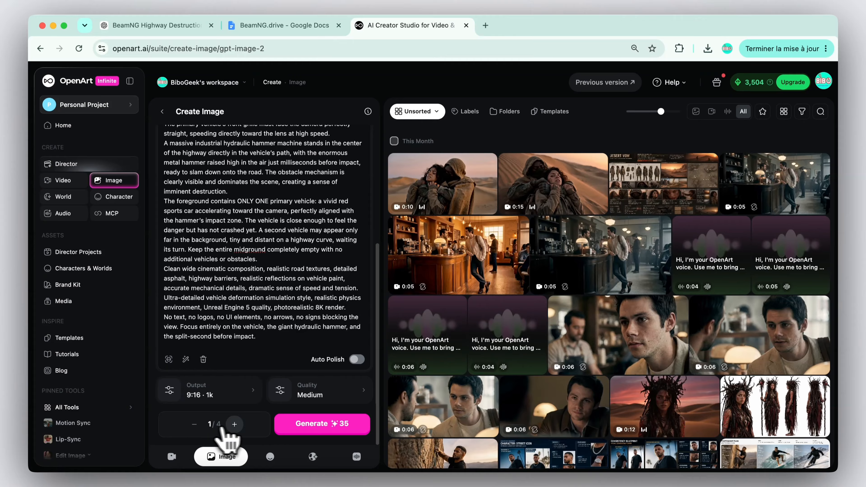
{"action": "left_click", "coordinate": [325, 428]}
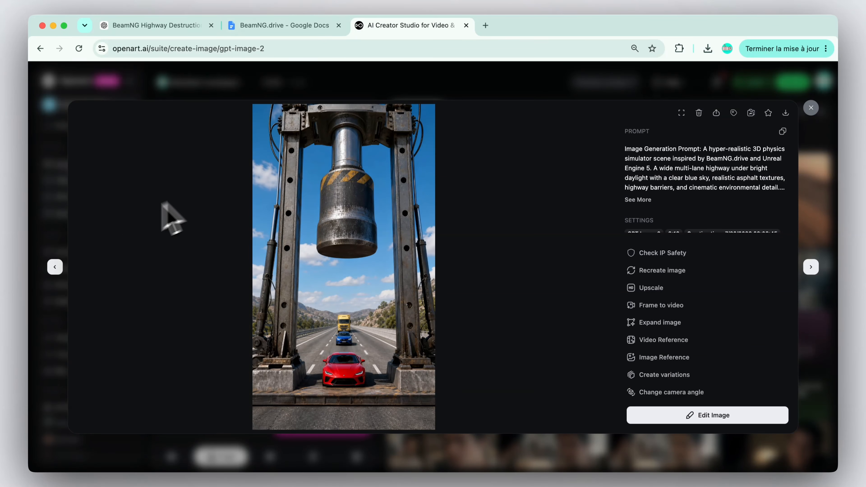
Step: View the other generated hydraulic hammer image and close the preview
{"action": "left_click", "coordinate": [54, 266]}
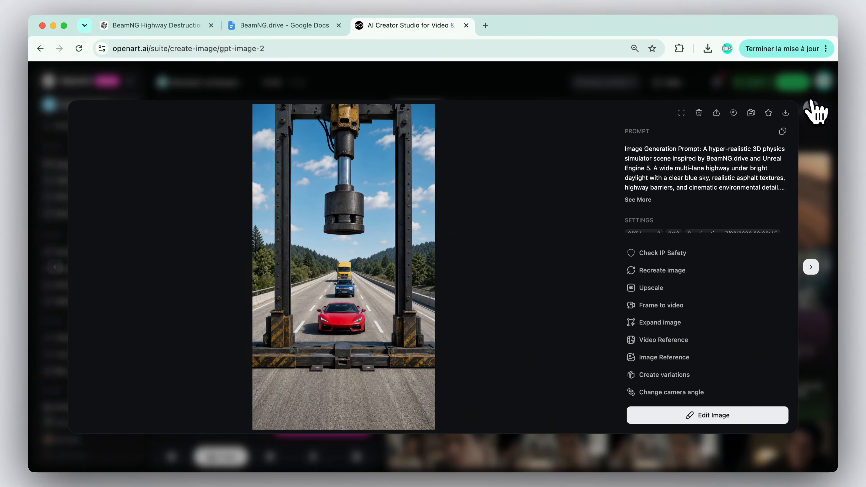
{"action": "left_click", "coordinate": [811, 108]}
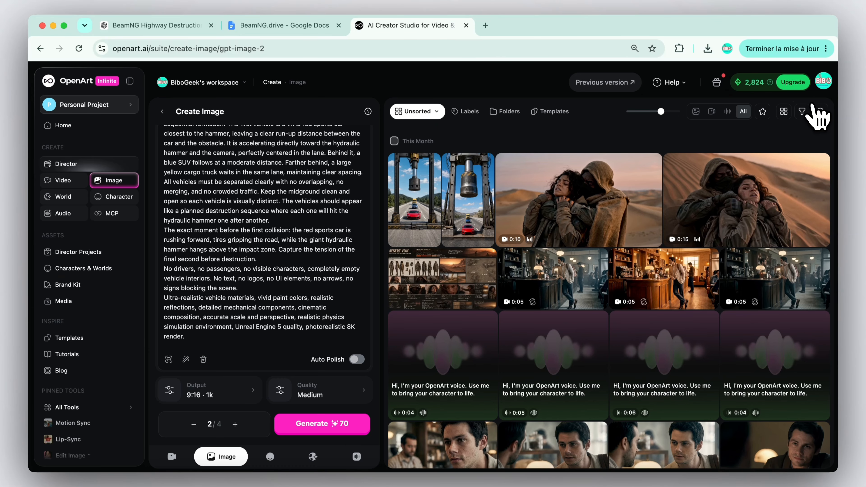
Step: Set up a Frame to Video generation with the Gemini Omni Flash model, using the newest hydraulic hammer image as start frame
{"action": "left_click", "coordinate": [70, 182]}
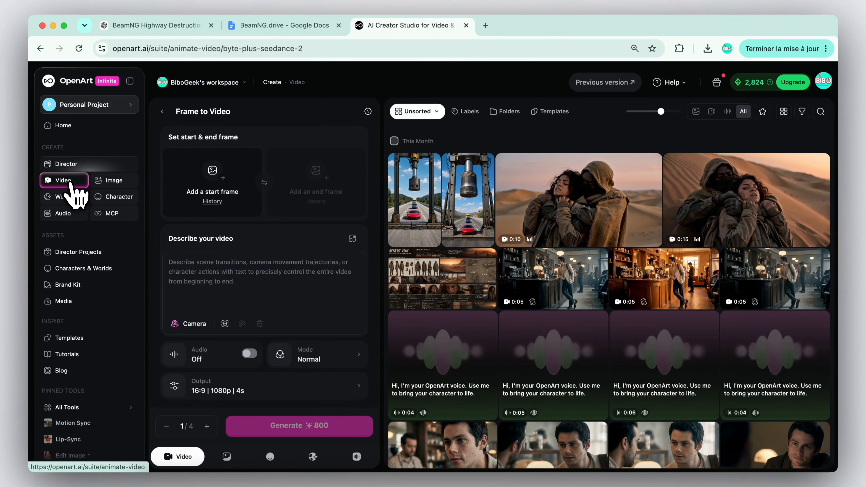
{"action": "left_click", "coordinate": [245, 190]}
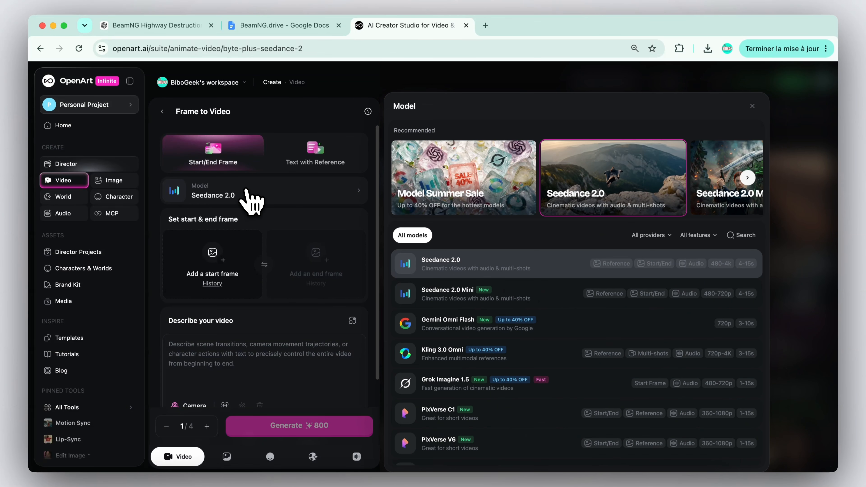
{"action": "left_click", "coordinate": [511, 328]}
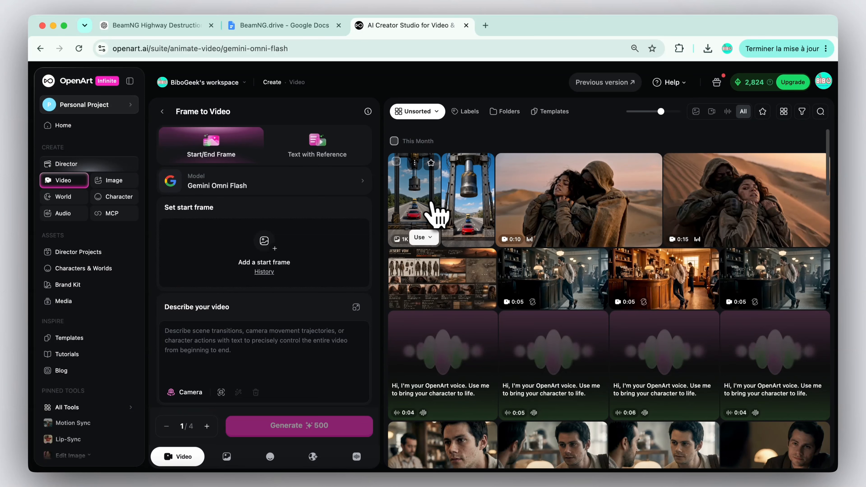
{"action": "left_click_drag", "start_coordinate": [437, 213], "coordinate": [256, 283]}
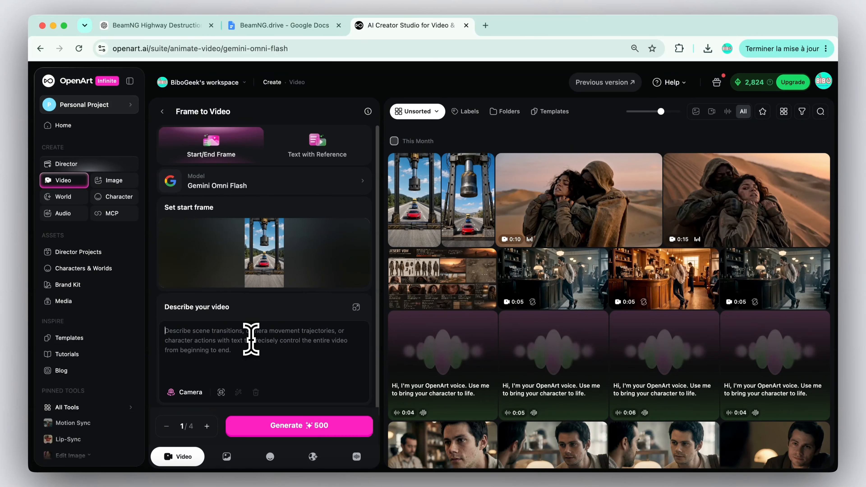
{"action": "scroll", "coordinate": [251, 339], "scroll_direction": "down", "scroll_amount": 2}
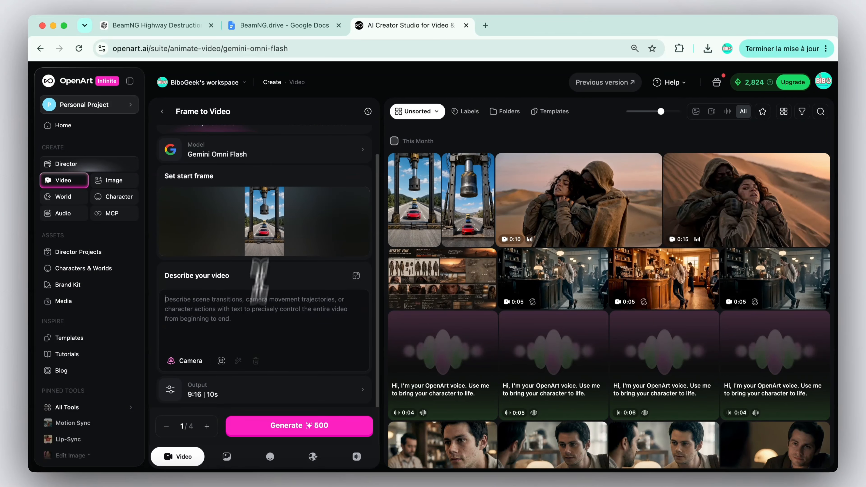
Step: Switch to the BeamNG.drive Google Doc and examine the duration limits in the Video Motion & Continuation Generator prompt
{"action": "left_click", "coordinate": [293, 26]}
{"action": "scroll", "coordinate": [341, 224], "scroll_direction": "down", "scroll_amount": 3}
{"action": "scroll", "coordinate": [341, 224], "scroll_direction": "down", "scroll_amount": 2}
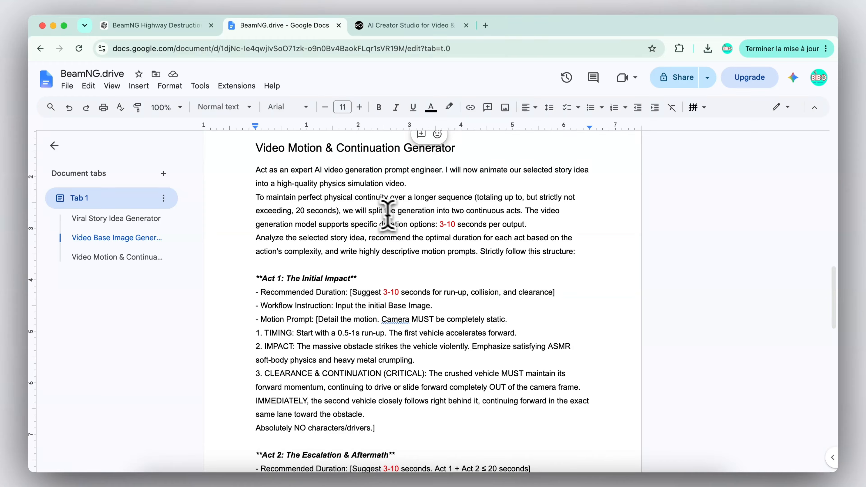
{"action": "left_click_drag", "start_coordinate": [297, 211], "coordinate": [337, 211]}
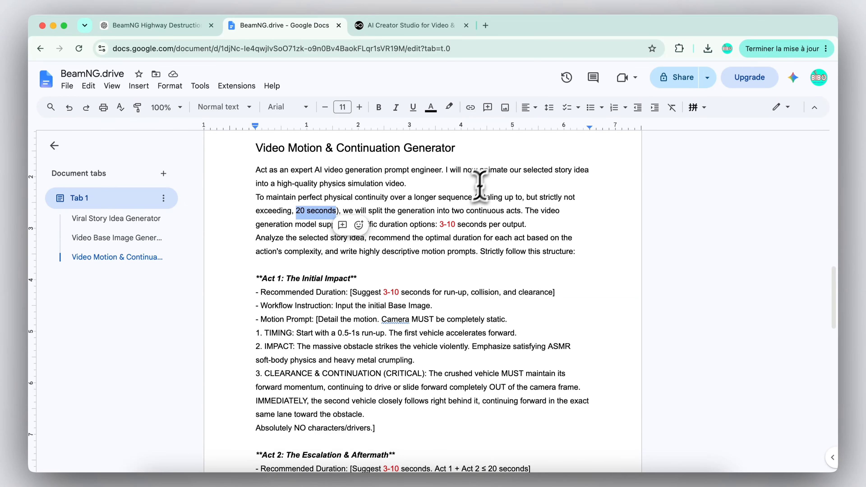
{"action": "left_click", "coordinate": [437, 224]}
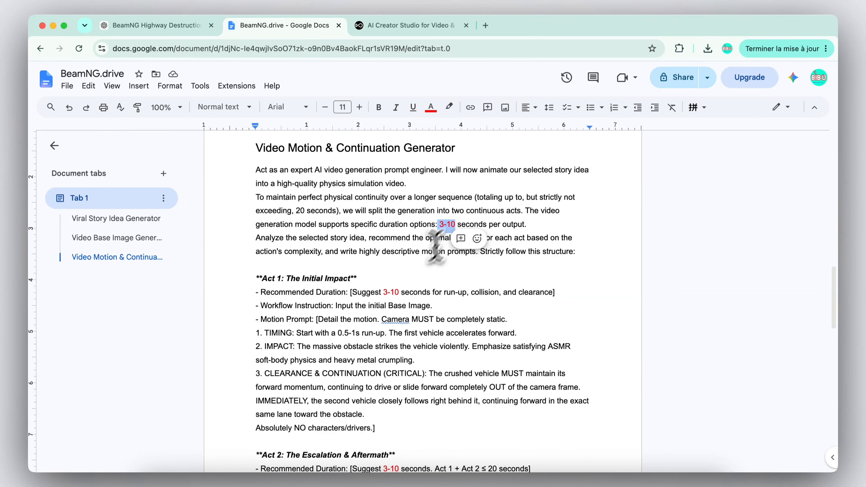
{"action": "left_click_drag", "start_coordinate": [383, 292], "coordinate": [397, 292]}
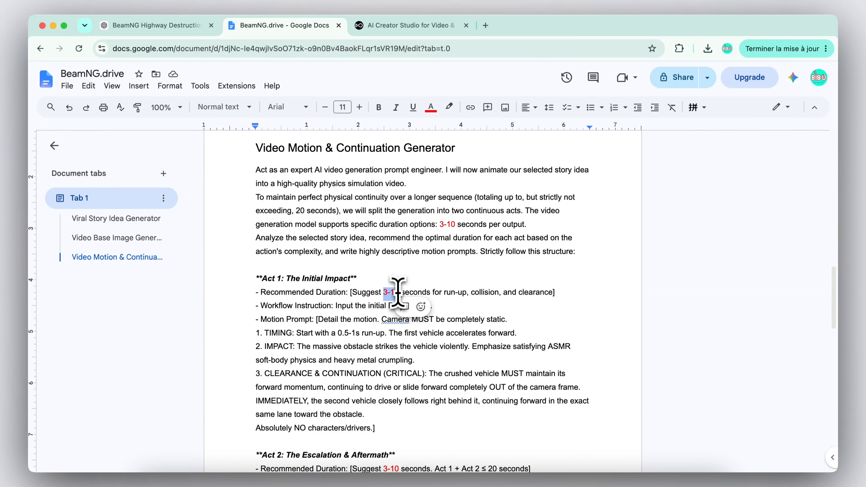
Step: Switch back to OpenArt and set the video output duration to 3s
{"action": "left_click", "coordinate": [402, 26]}
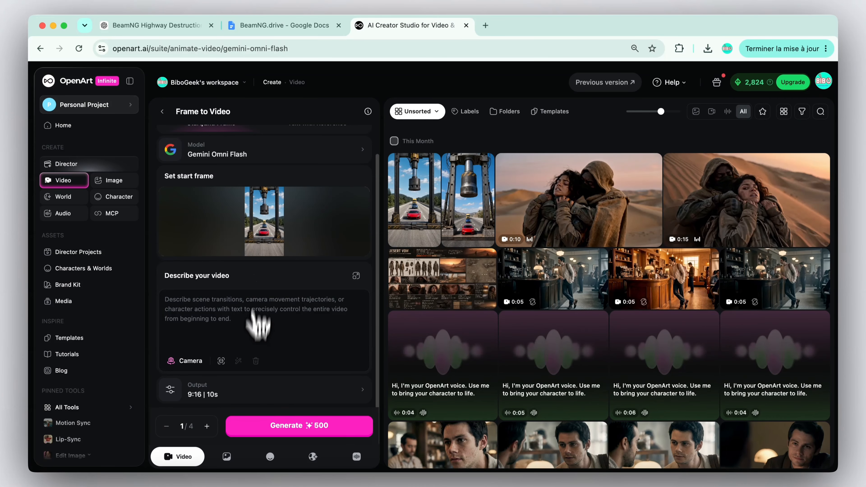
{"action": "left_click", "coordinate": [252, 399]}
{"action": "left_click_drag", "start_coordinate": [629, 459], "coordinate": [369, 458]}
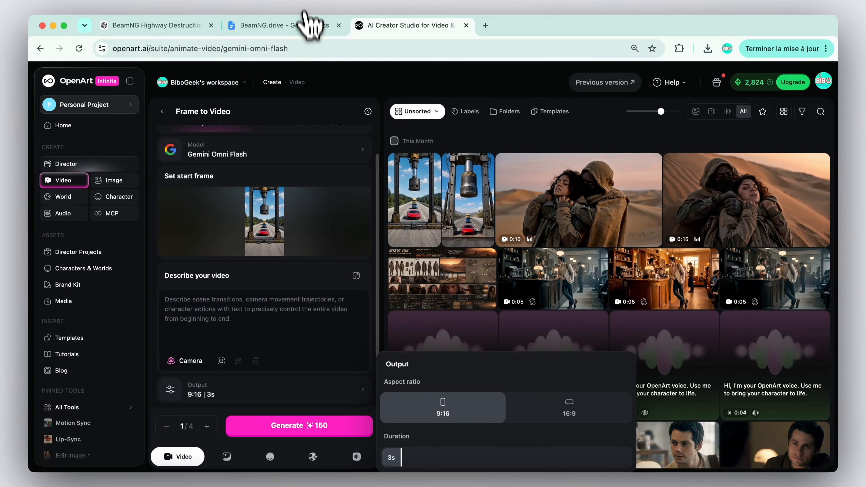
Step: Copy the Video Motion & Continuation Generator prompt from the Google Doc and send it in the ChatGPT conversation
{"action": "left_click", "coordinate": [295, 27]}
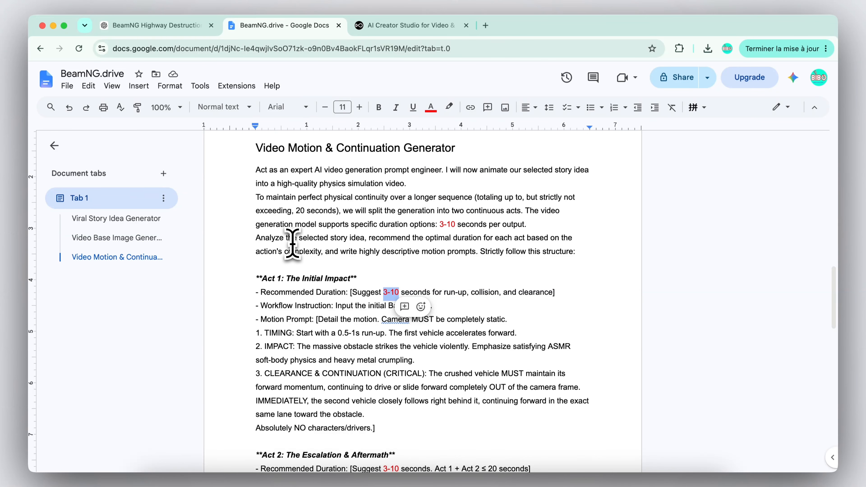
{"action": "left_click_drag", "start_coordinate": [254, 170], "coordinate": [383, 426]}
{"action": "key", "text": "super+c"}
{"action": "left_click", "coordinate": [184, 25]}
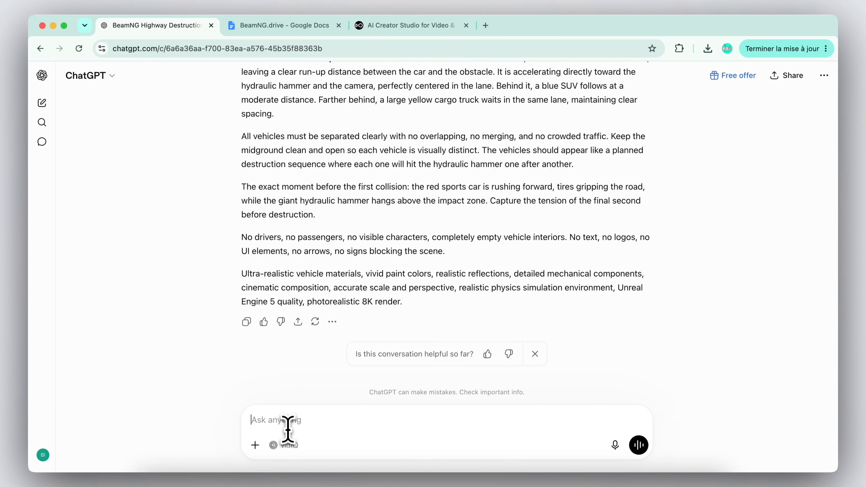
{"action": "left_click", "coordinate": [288, 431]}
{"action": "key", "text": "super+v"}
{"action": "key", "text": "Return"}
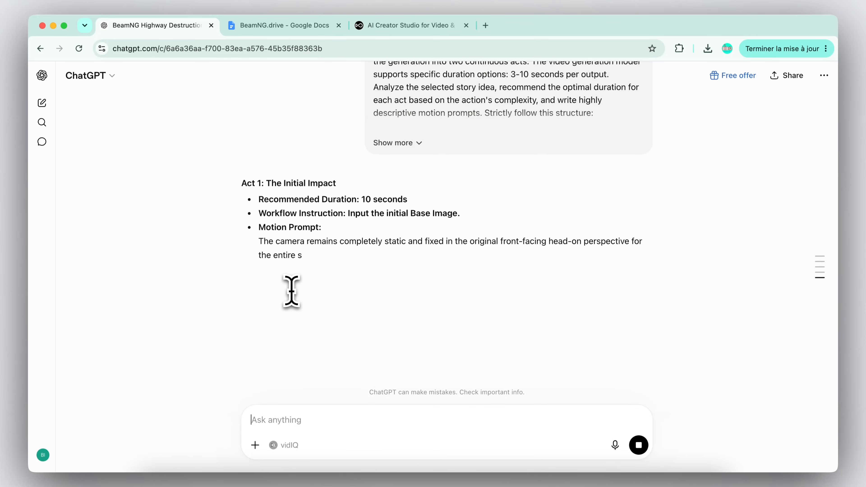
Step: Copy the Act 1 motion prompt from ChatGPT's reply and paste it into the video description in OpenArt
{"action": "left_click_drag", "start_coordinate": [361, 200], "coordinate": [470, 205]}
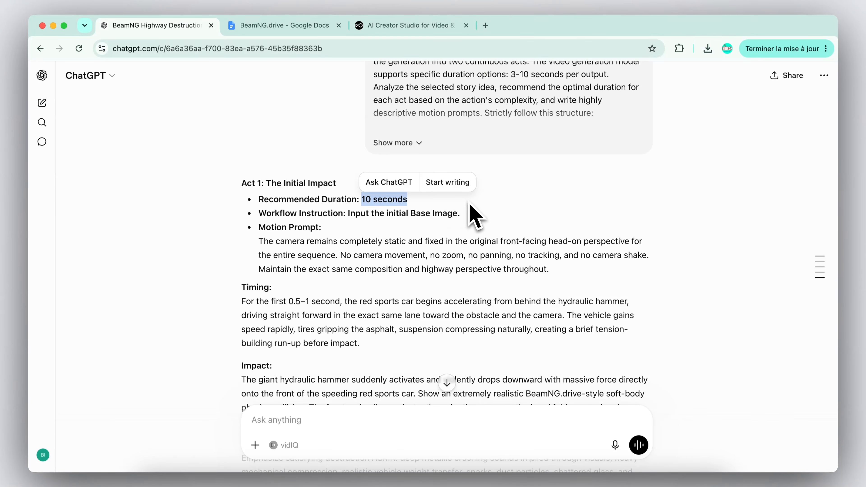
{"action": "left_click", "coordinate": [466, 217]}
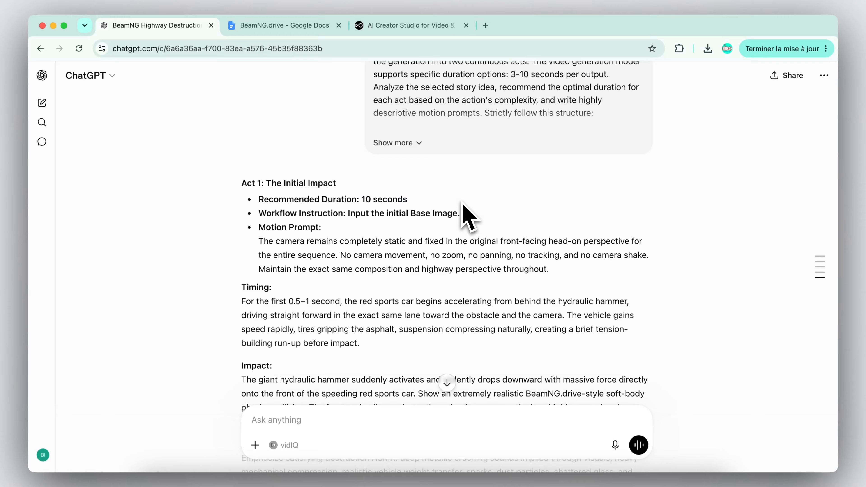
{"action": "scroll", "coordinate": [260, 130], "scroll_direction": "down", "scroll_amount": 3}
{"action": "left_click_drag", "start_coordinate": [259, 129], "coordinate": [602, 357]}
{"action": "key", "text": "super+c"}
{"action": "left_click", "coordinate": [406, 25]}
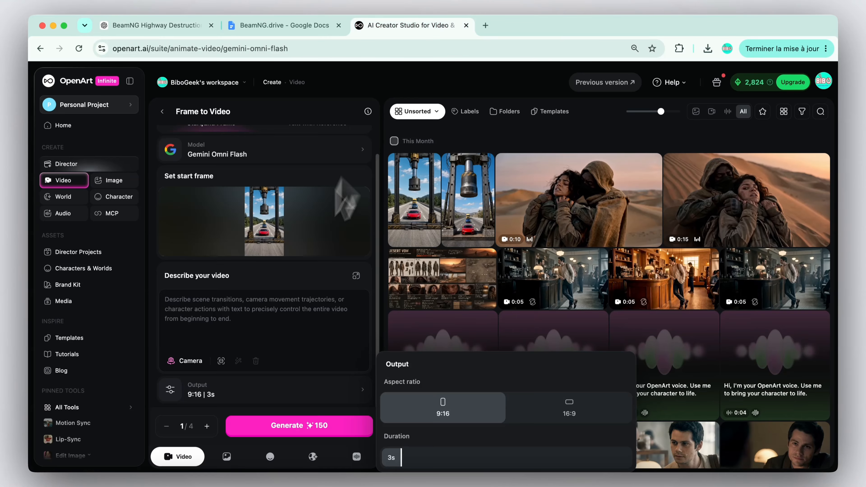
{"action": "left_click", "coordinate": [286, 300]}
{"action": "key", "text": "super+v"}
Step: Set the video output duration to 10s and generate the video
{"action": "left_click", "coordinate": [266, 393]}
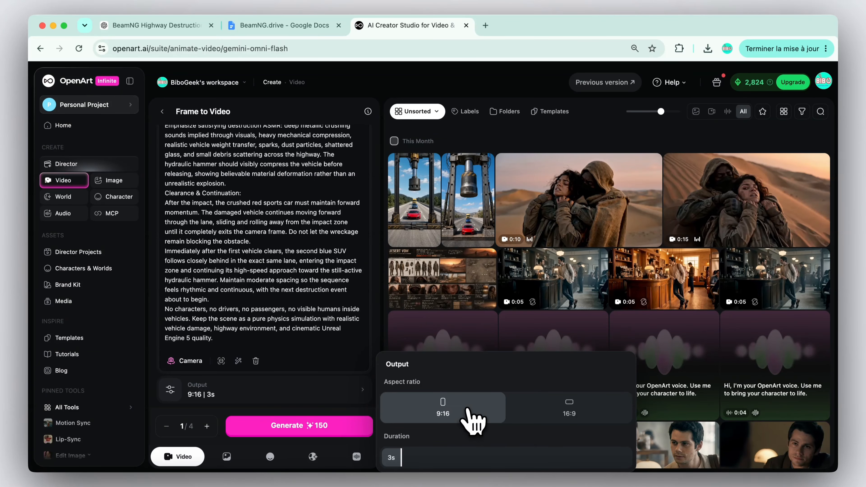
{"action": "left_click", "coordinate": [631, 468]}
{"action": "left_click", "coordinate": [323, 409]}
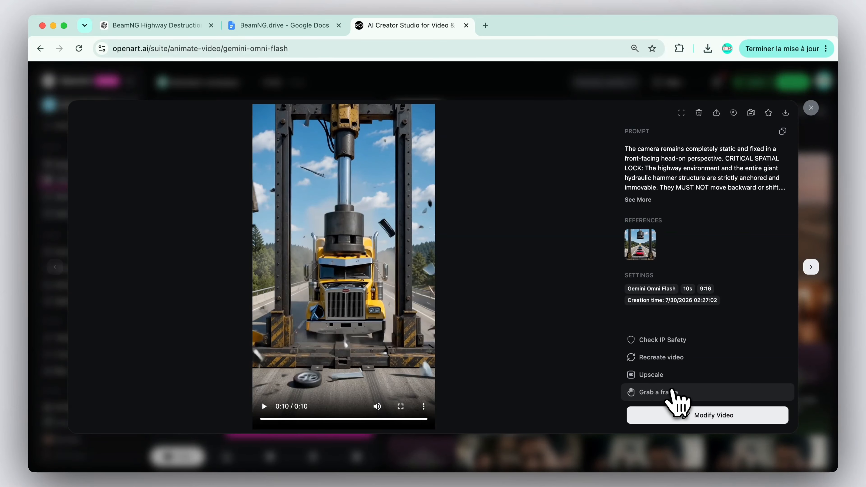
Step: Grab the frame at 10.0 seconds from the generated video and send it to Image to Video as the start frame
{"action": "left_click", "coordinate": [673, 392]}
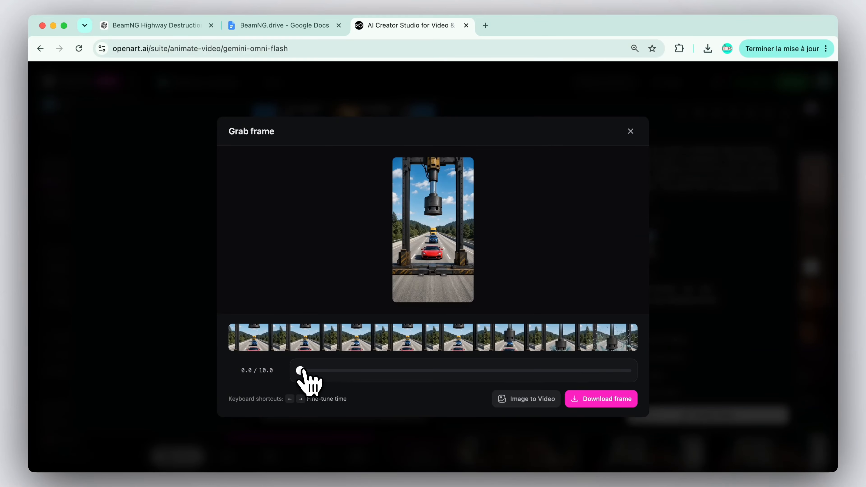
{"action": "left_click_drag", "start_coordinate": [301, 372], "coordinate": [653, 376]}
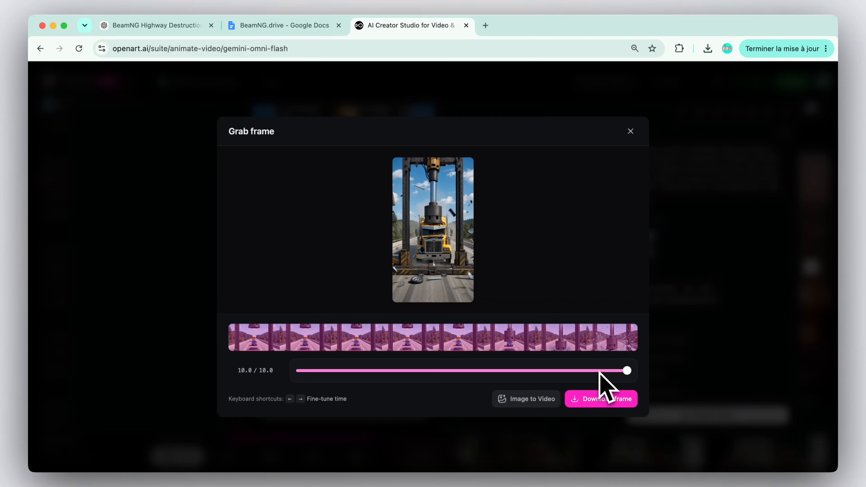
{"action": "left_click", "coordinate": [528, 399]}
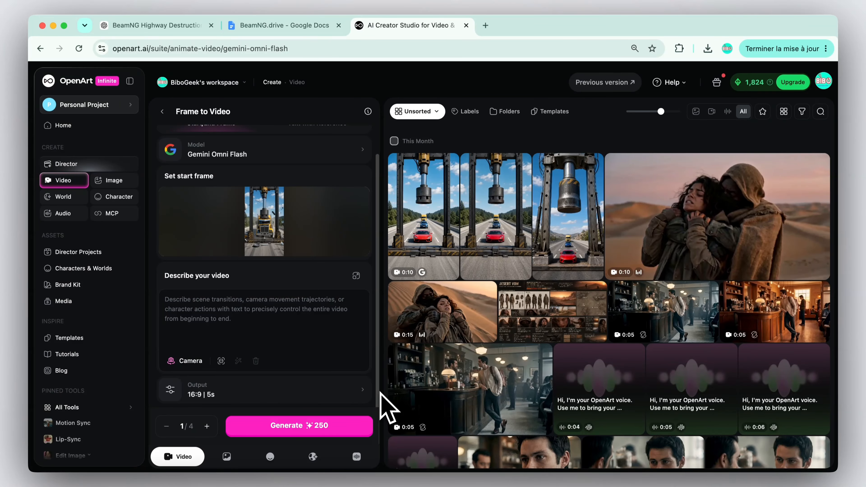
{"action": "mouse_move", "coordinate": [300, 230]}
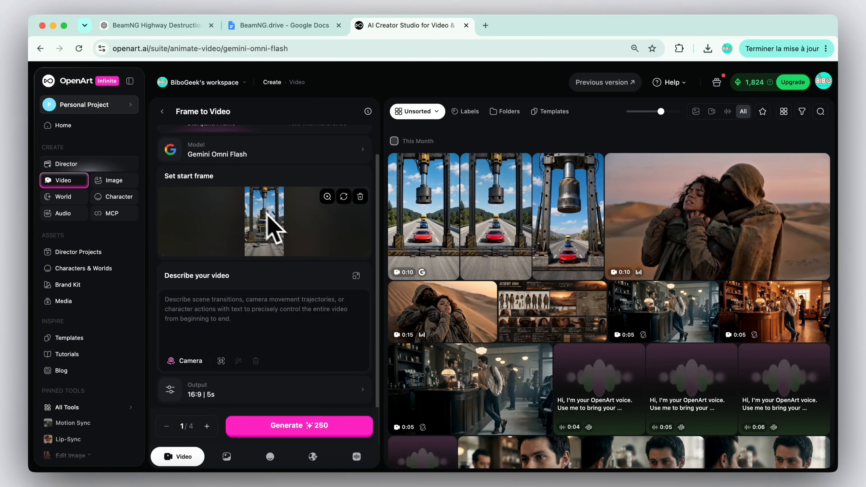
Step: Copy the Act 2: The Escalation & Aftermath template from the Google Doc and send it in the ChatGPT conversation
{"action": "left_click", "coordinate": [286, 25]}
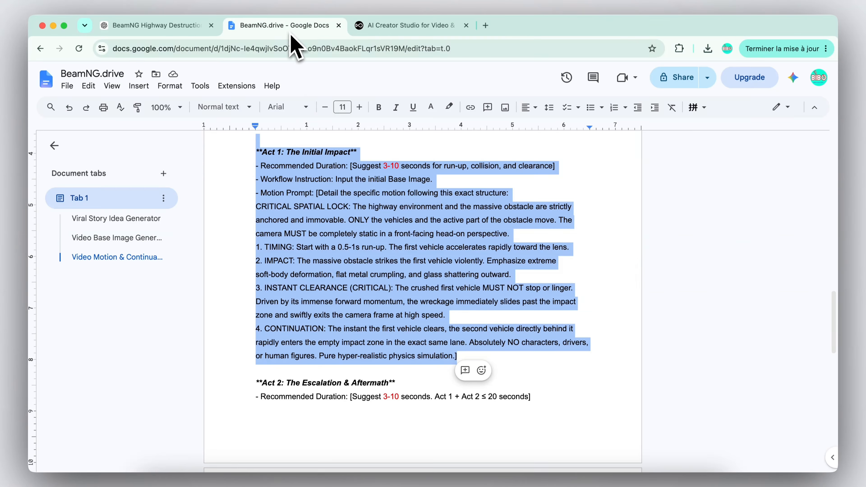
{"action": "scroll", "coordinate": [332, 317], "scroll_direction": "down", "scroll_amount": 5}
{"action": "left_click_drag", "start_coordinate": [255, 198], "coordinate": [488, 423]}
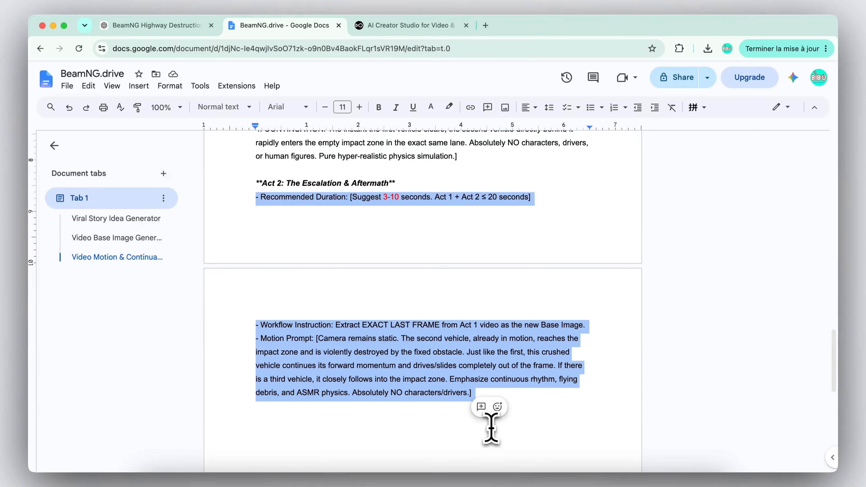
{"action": "key", "text": "super+c"}
{"action": "left_click", "coordinate": [157, 26]}
{"action": "left_click", "coordinate": [291, 414]}
{"action": "key", "text": "super+v"}
{"action": "key", "text": "Return"}
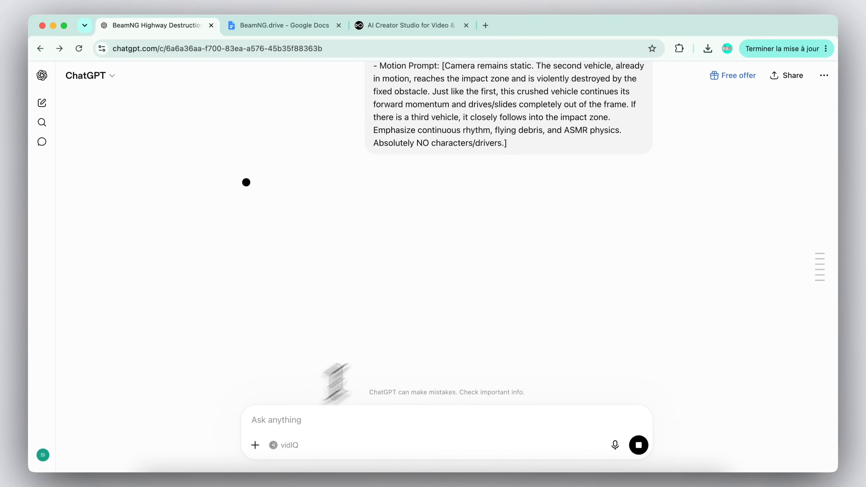
Step: Copy the Act 2 motion prompt from ChatGPT's reply and paste it into the video description in OpenArt
{"action": "scroll", "coordinate": [334, 222], "scroll_direction": "down", "scroll_amount": 8}
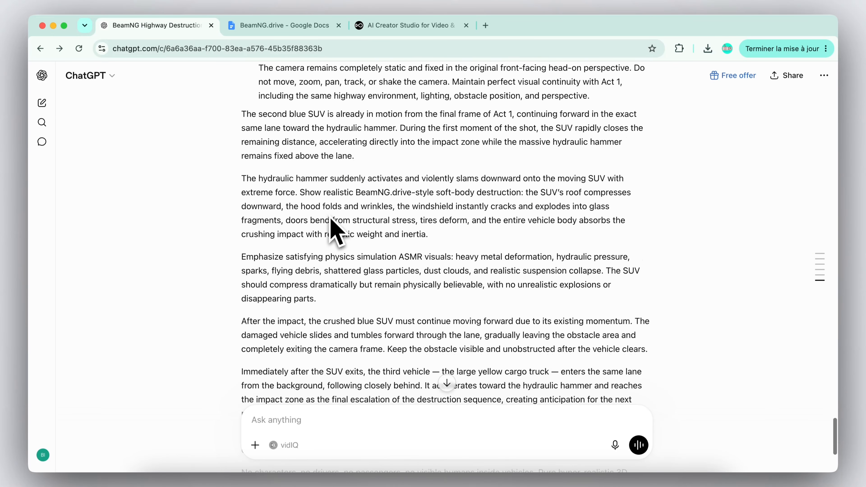
{"action": "left_click_drag", "start_coordinate": [334, 372], "coordinate": [254, 104]}
{"action": "key", "text": "super+c"}
{"action": "left_click", "coordinate": [411, 25]}
{"action": "left_click", "coordinate": [290, 303]}
{"action": "key", "text": "super+v"}
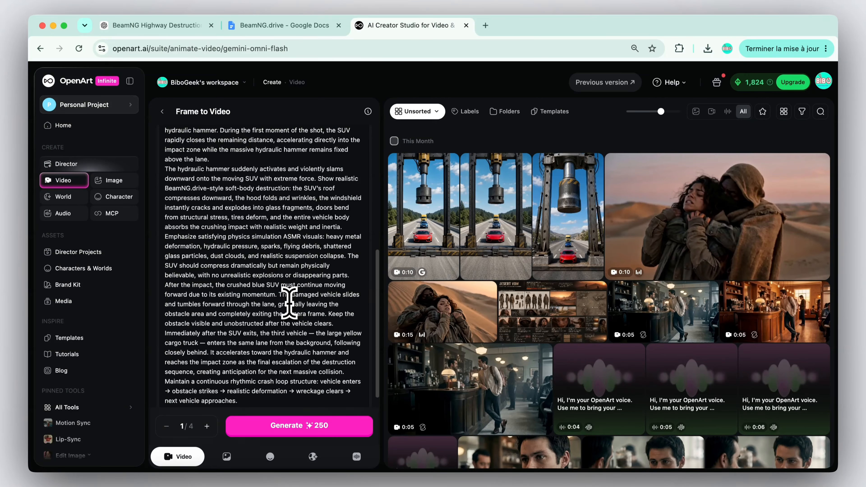
Step: Set the video output to 9:16 with a 9s duration and generate the Act 2 video
{"action": "scroll", "coordinate": [289, 304], "scroll_direction": "down", "scroll_amount": 5}
{"action": "left_click", "coordinate": [258, 387]}
{"action": "left_click", "coordinate": [452, 407]}
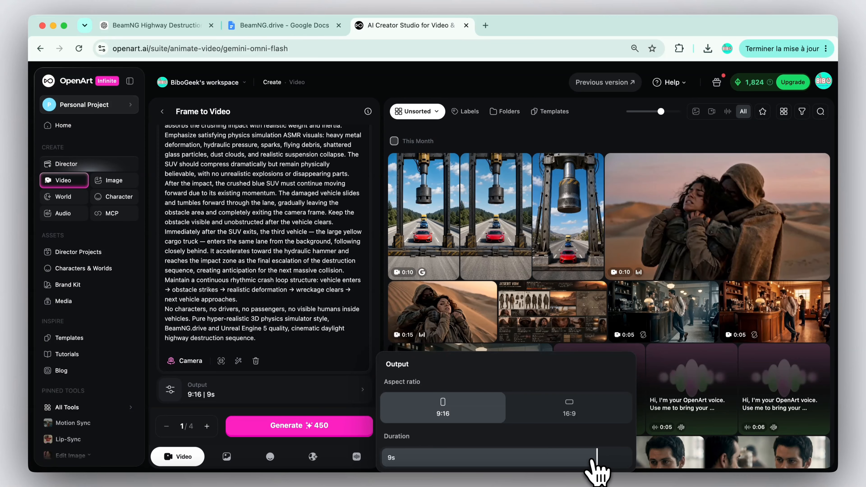
{"action": "left_click", "coordinate": [330, 296]}
{"action": "scroll", "coordinate": [336, 312], "scroll_direction": "up", "scroll_amount": 10}
{"action": "left_click", "coordinate": [329, 427]}
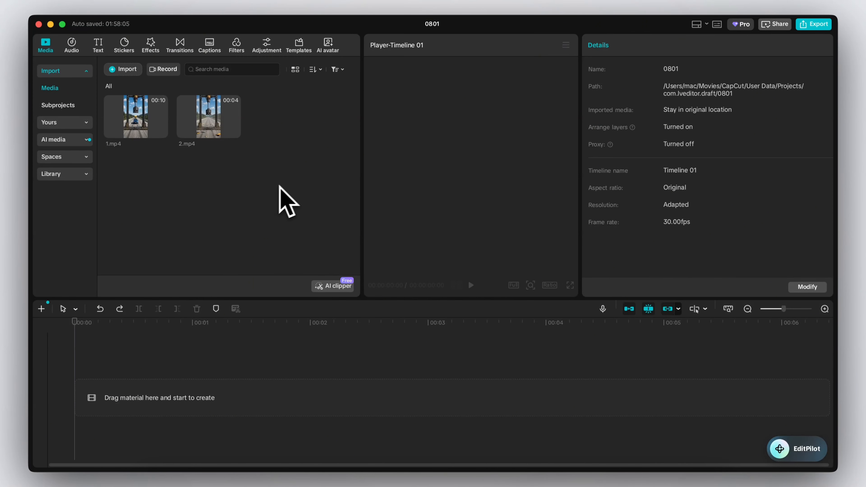
Step: In the CapCut project, place 1.mp4 and 2.mp4 one after the other on the timeline and set the ratio to 9:16
{"action": "left_click_drag", "start_coordinate": [209, 117], "coordinate": [159, 399]}
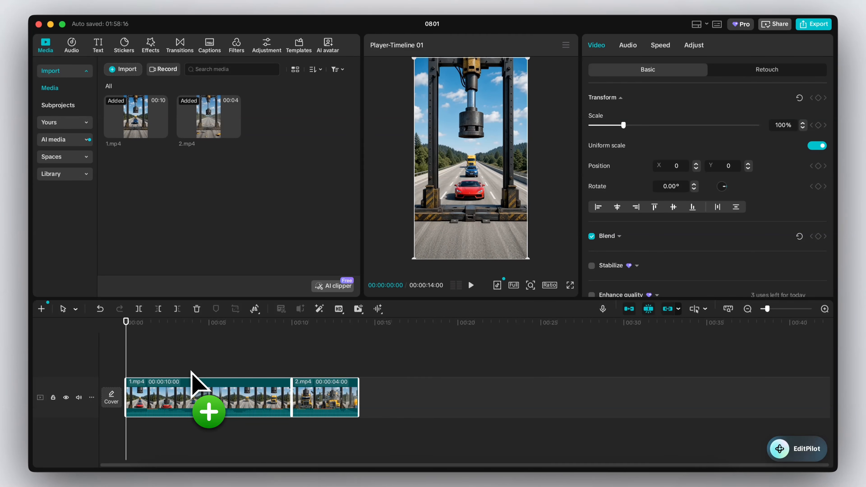
{"action": "left_click", "coordinate": [551, 285]}
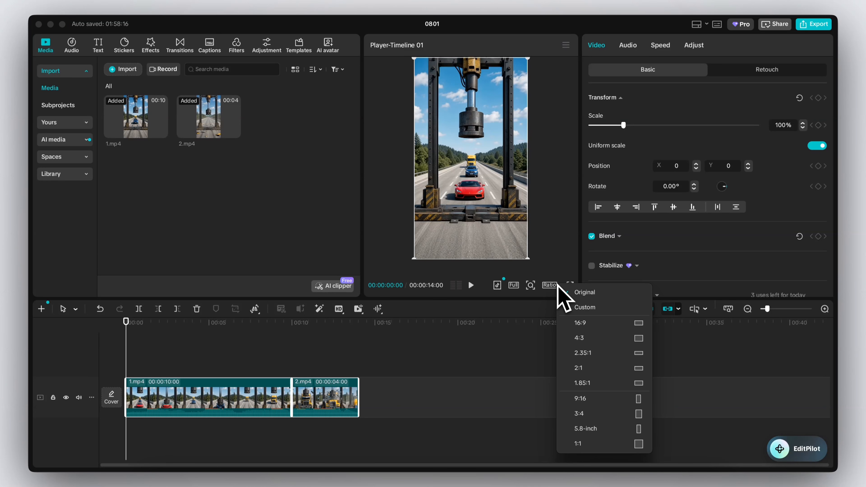
{"action": "left_click", "coordinate": [601, 398]}
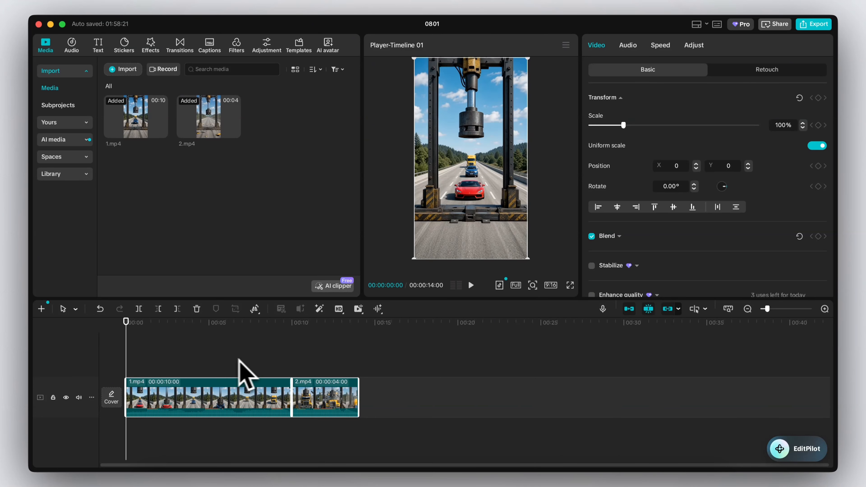
Step: Trim the start of the 2.mp4 clip up to 00:00:10:02 on the timeline
{"action": "left_click", "coordinate": [255, 356]}
{"action": "left_click_drag", "start_coordinate": [767, 309], "coordinate": [781, 309]}
{"action": "left_click", "coordinate": [548, 382]}
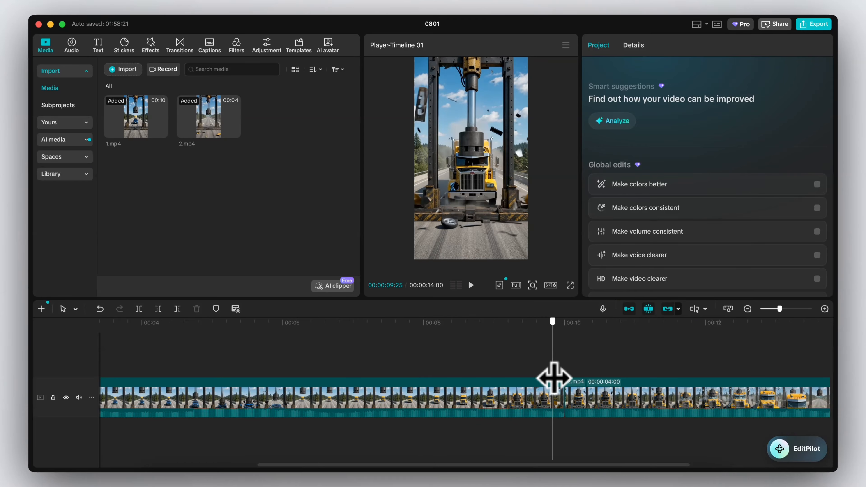
{"action": "left_click", "coordinate": [565, 377]}
{"action": "left_click", "coordinate": [569, 377]}
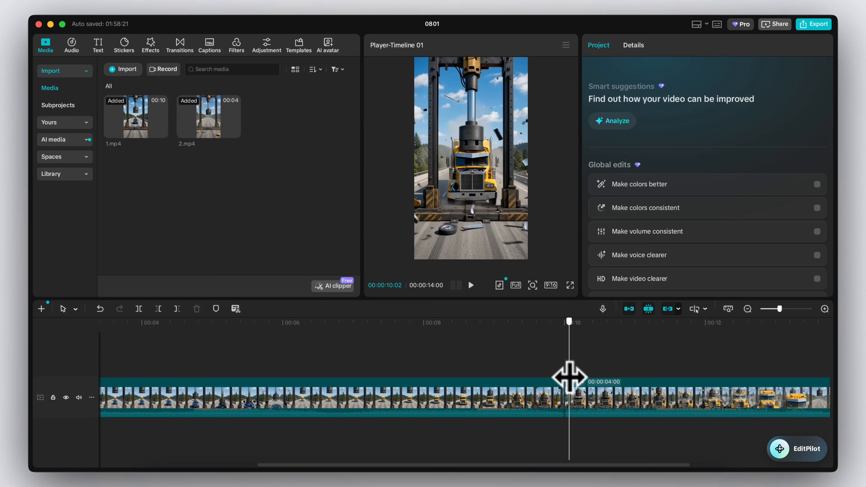
{"action": "left_click", "coordinate": [577, 391]}
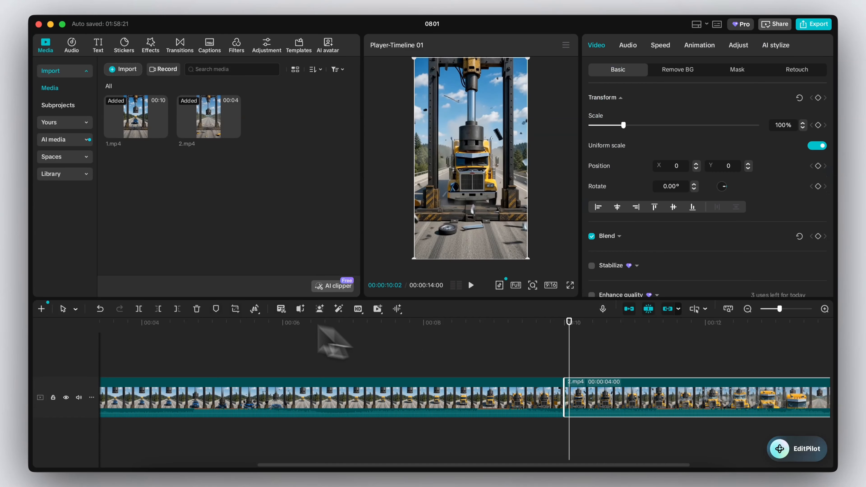
{"action": "left_click", "coordinate": [158, 309]}
Step: Play the timeline from about 00:00:09:10 to check the transition between the two clips
{"action": "left_click_drag", "start_coordinate": [565, 375], "coordinate": [504, 389]}
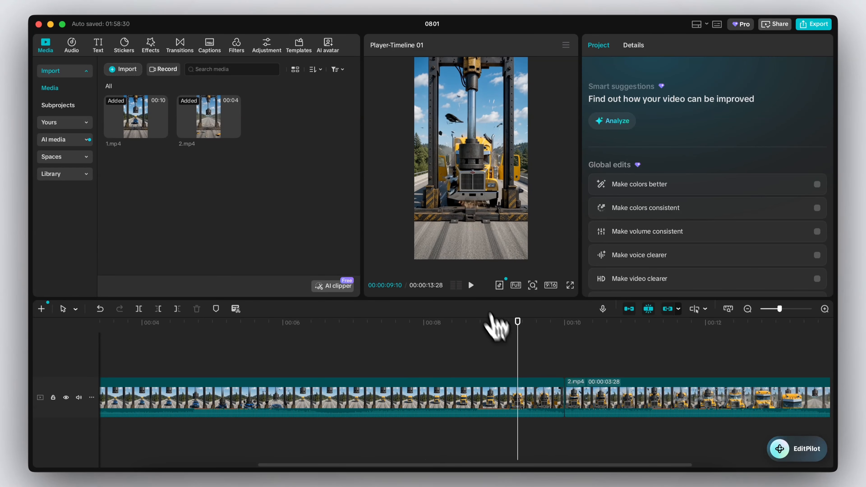
{"action": "left_click", "coordinate": [472, 286]}
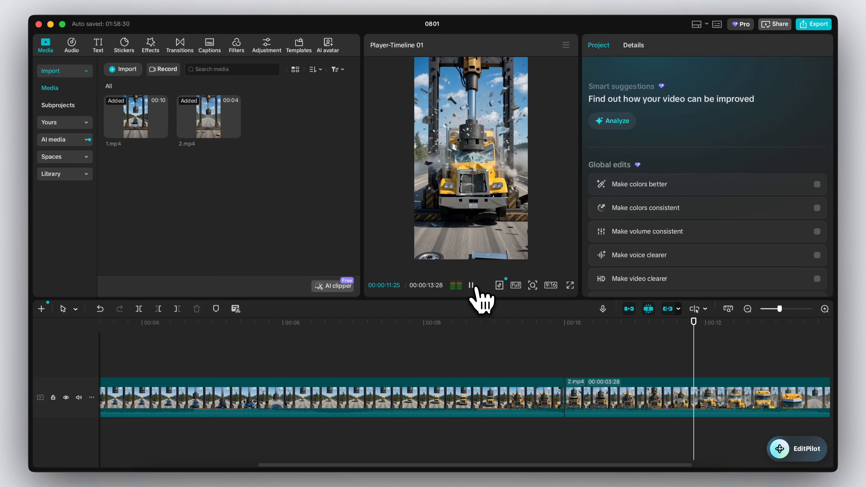
{"action": "left_click", "coordinate": [472, 286]}
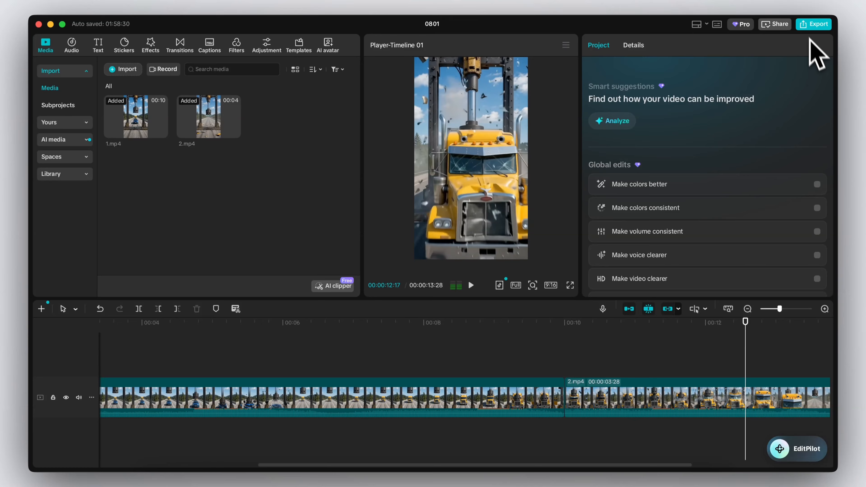
Step: Export the timeline as a video named beamng at 4K resolution in mov format
{"action": "left_click", "coordinate": [813, 31]}
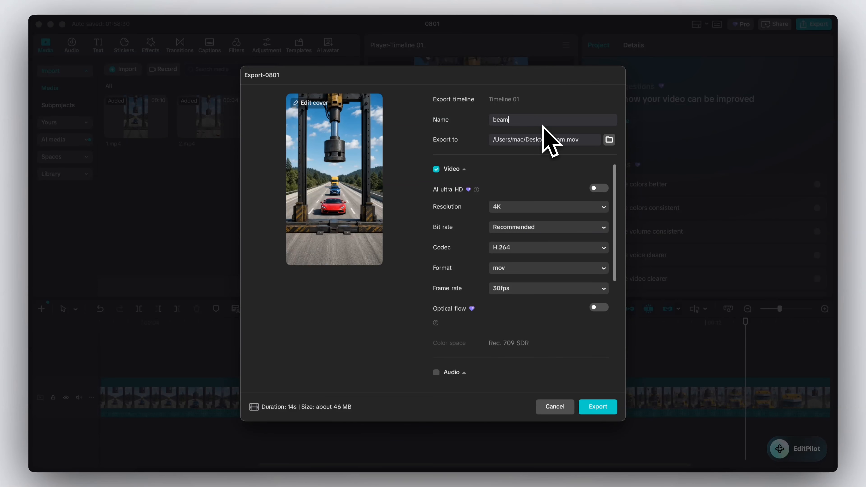
{"action": "left_click", "coordinate": [530, 207]}
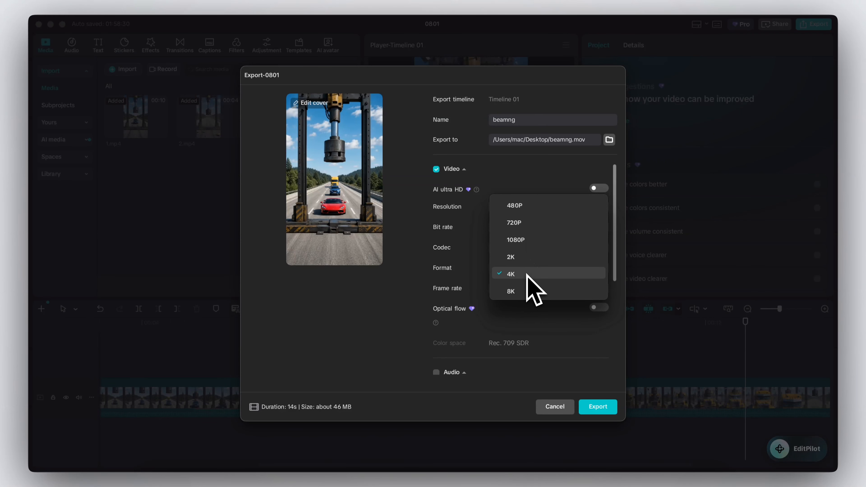
{"action": "left_click", "coordinate": [567, 269]}
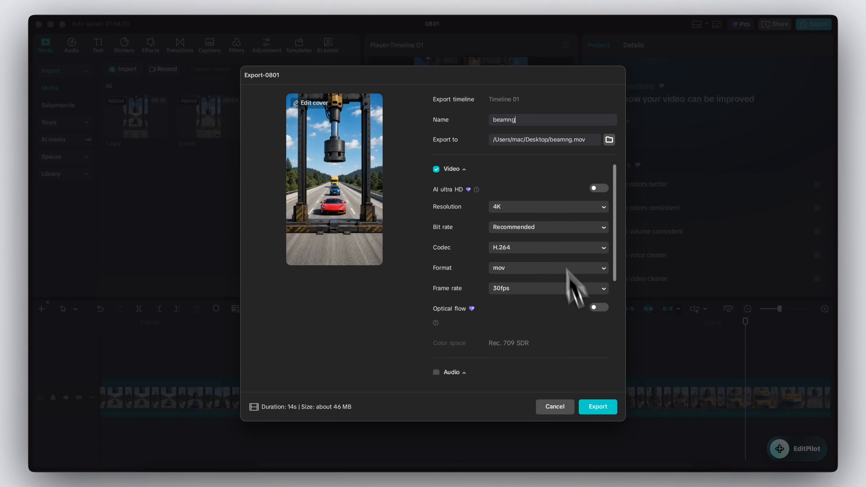
{"action": "left_click", "coordinate": [601, 413]}
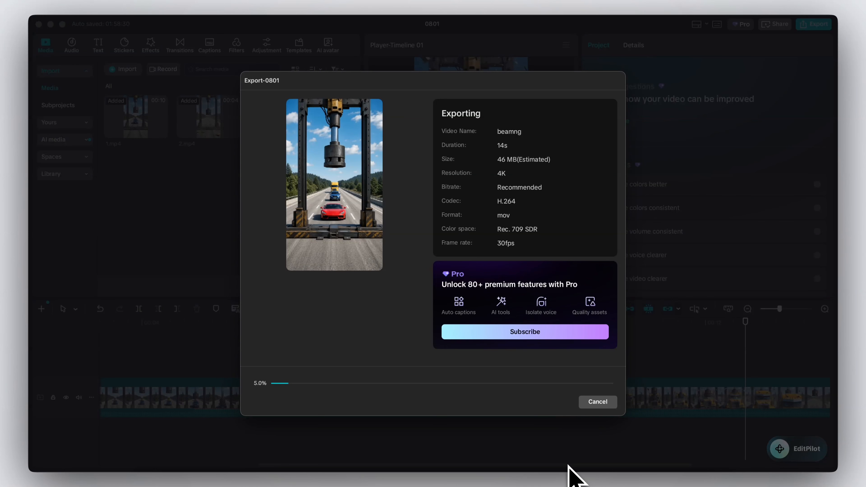